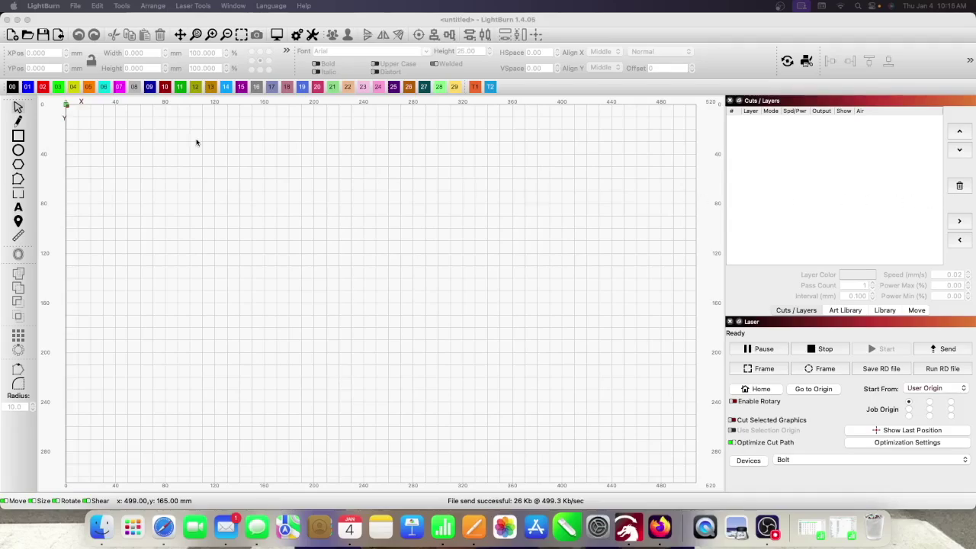
Open Edit > Machine Settings and scroll to Miscellaneous, where Focus Distance reads 1.700
{"action": "left_click", "coordinate": [98, 7]}
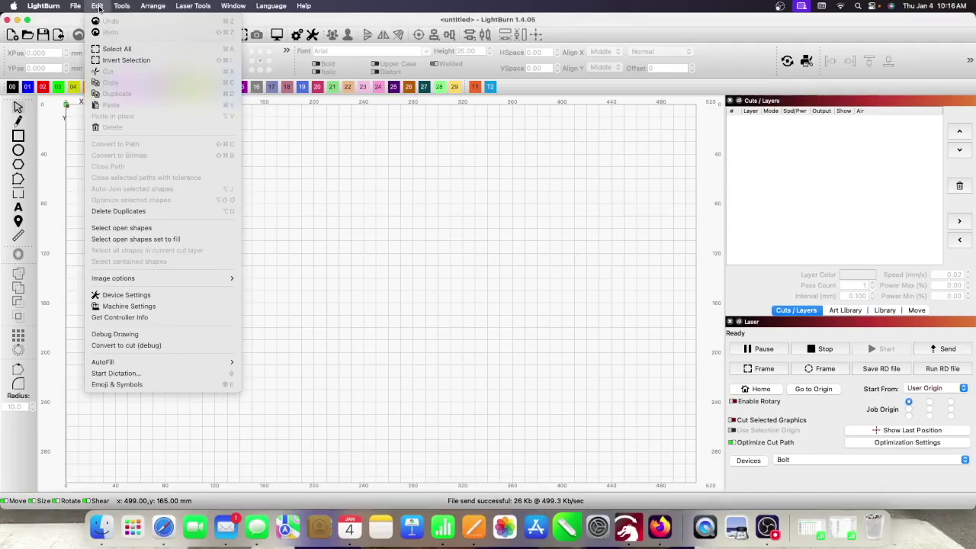
{"action": "left_click", "coordinate": [141, 307]}
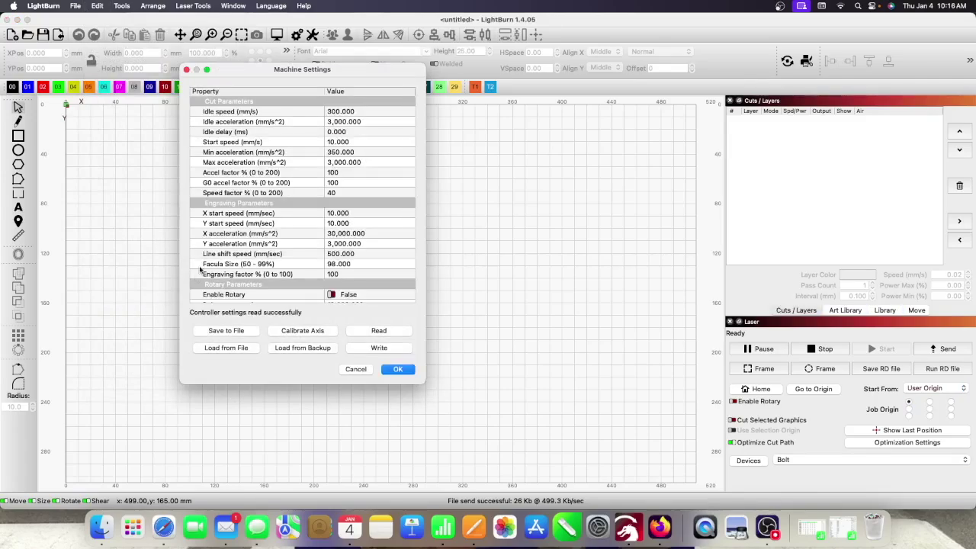
{"action": "scroll", "coordinate": [281, 175], "scroll_direction": "down", "scroll_amount": 5}
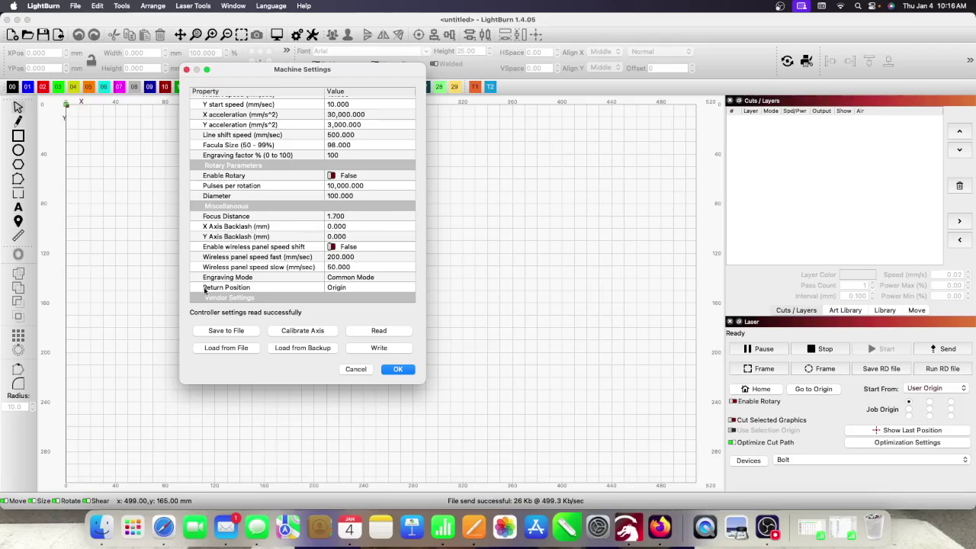
Save the machine settings to the LightBurn folder as 'bolt machine settings', replacing the existing file
{"action": "left_click", "coordinate": [227, 332]}
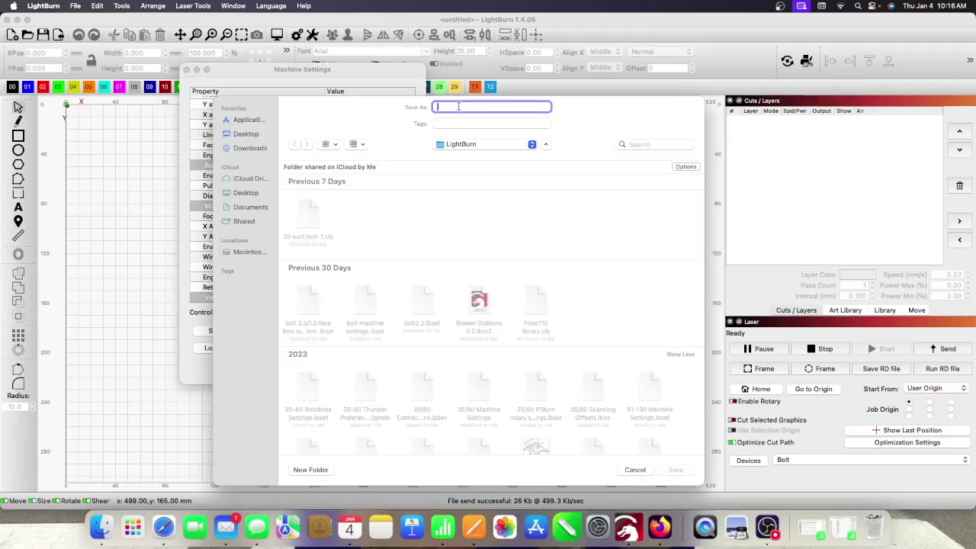
{"action": "type", "text": "bol"}
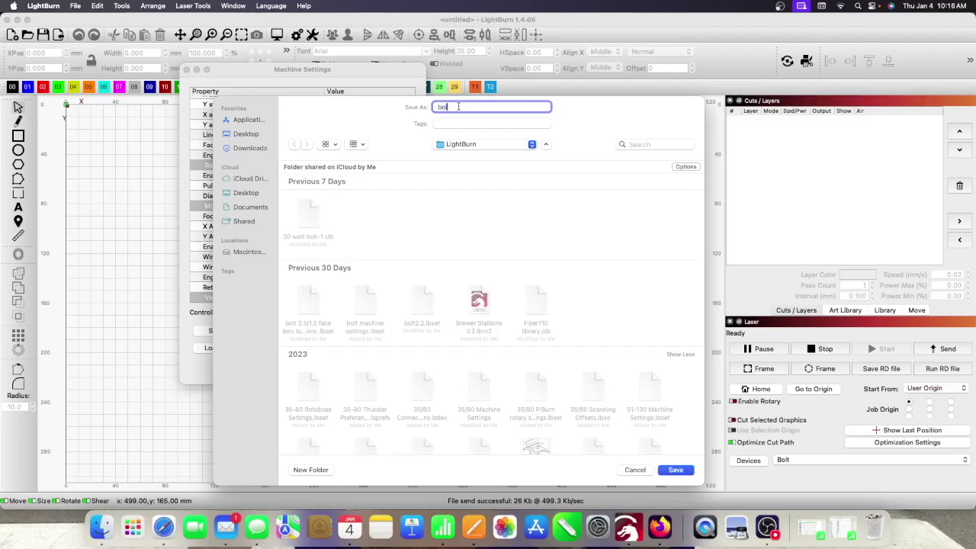
{"action": "type", "text": "t machine settings"}
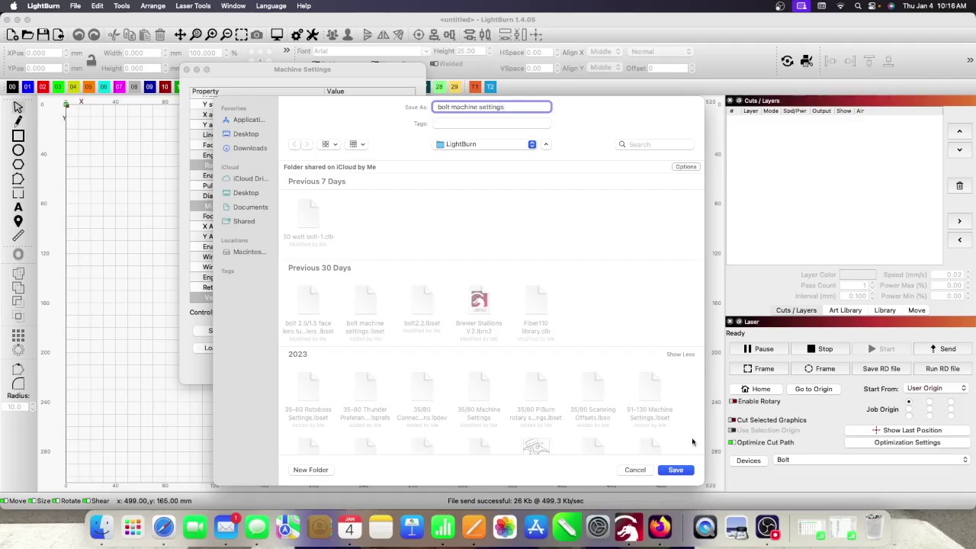
{"action": "left_click", "coordinate": [681, 471]}
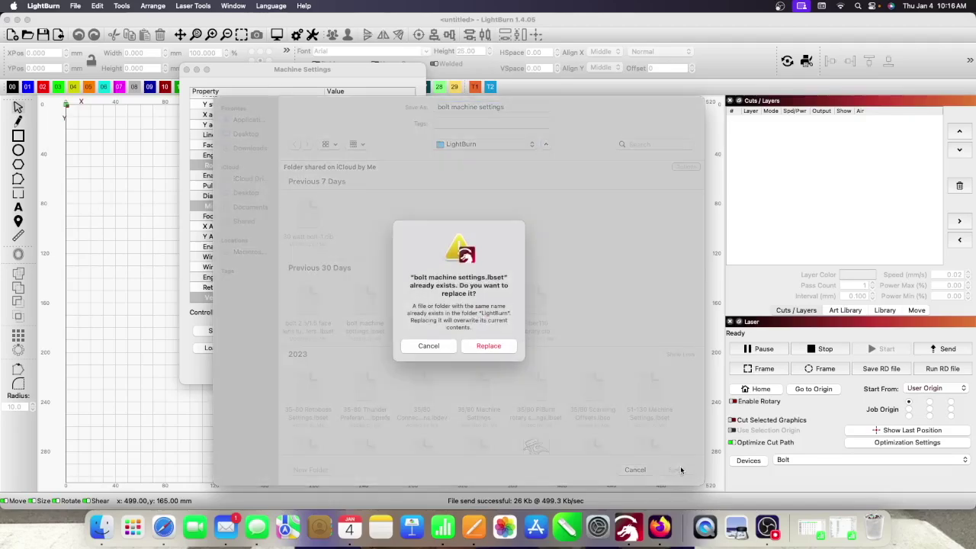
{"action": "left_click", "coordinate": [489, 346]}
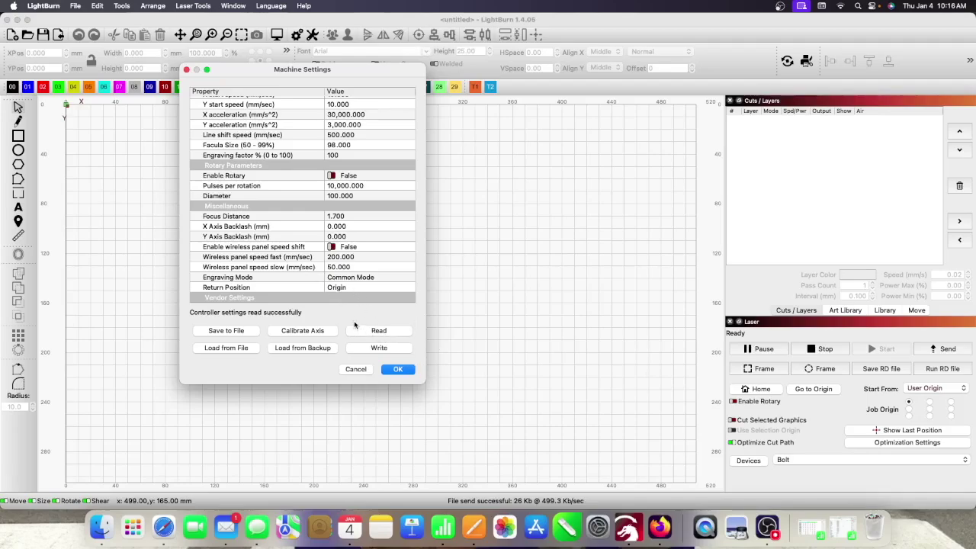
Change the Focus Distance to 0.000 and write it to the Bolt controller
{"action": "left_click", "coordinate": [217, 219]}
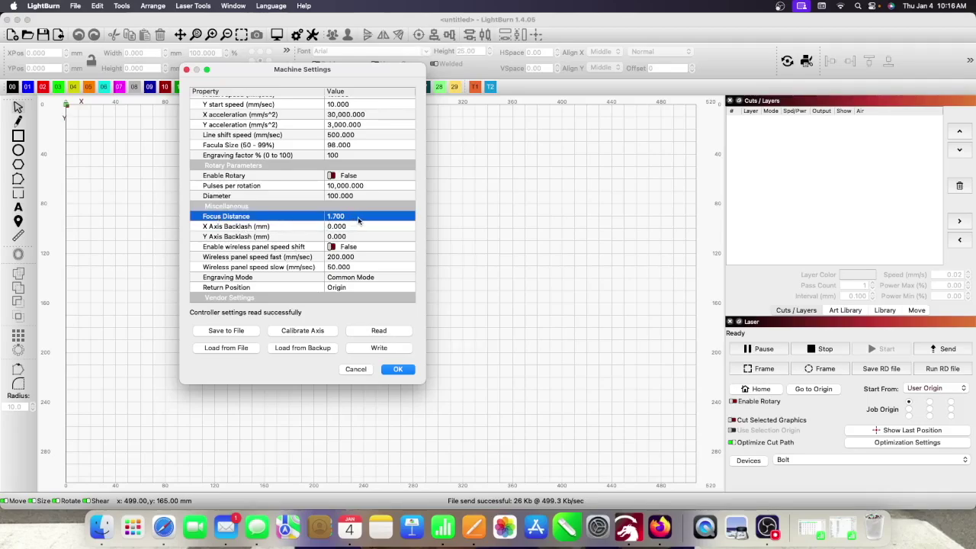
{"action": "left_click", "coordinate": [357, 217]}
{"action": "left_click", "coordinate": [328, 216]}
{"action": "type", "text": "0"}
{"action": "left_click", "coordinate": [360, 226]}
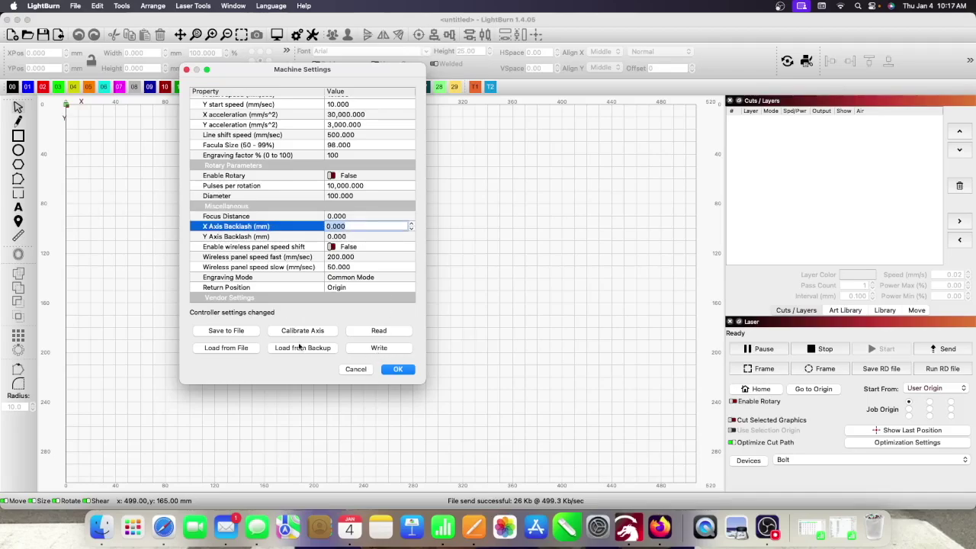
{"action": "left_click", "coordinate": [377, 349]}
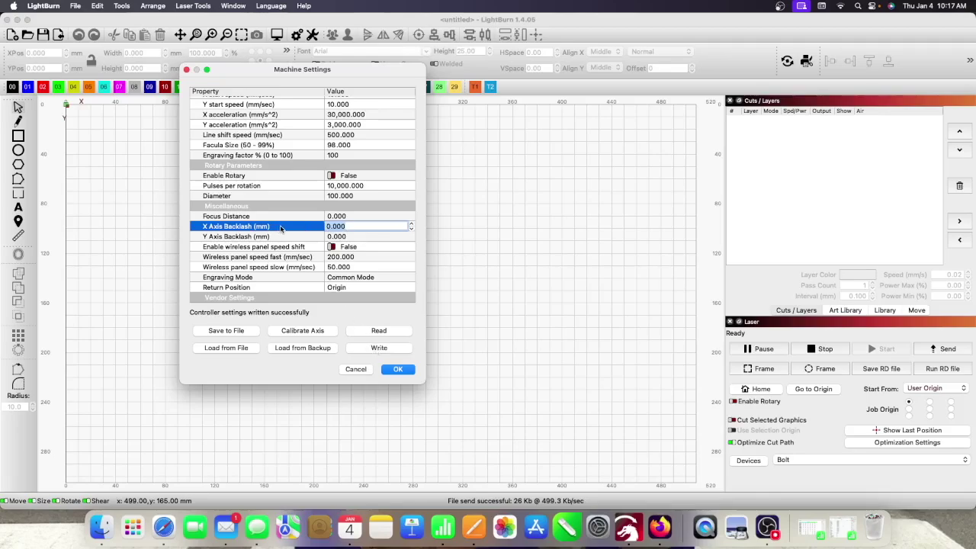
{"action": "left_click", "coordinate": [398, 369]}
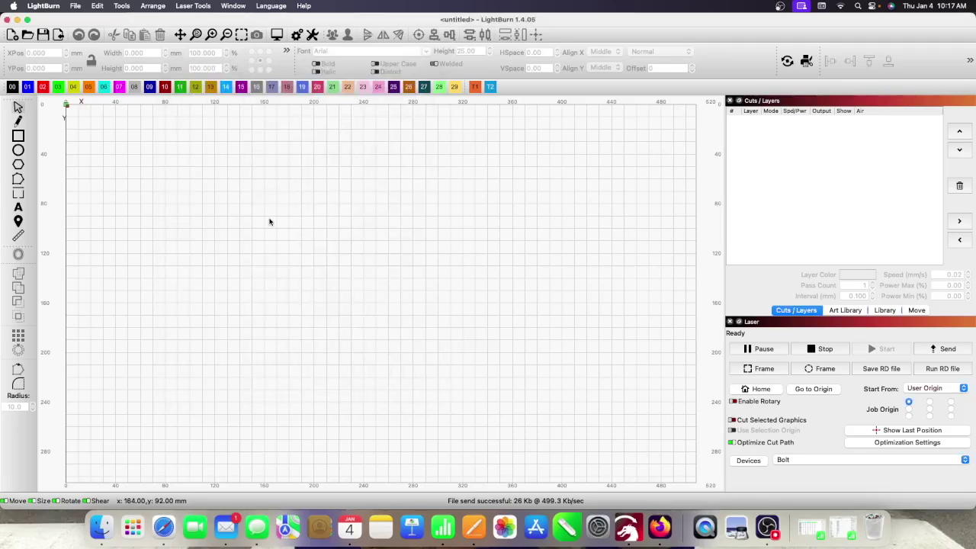
Reopen Machine Settings to confirm the Focus Distance of 0.000, then close it
{"action": "left_click", "coordinate": [98, 6]}
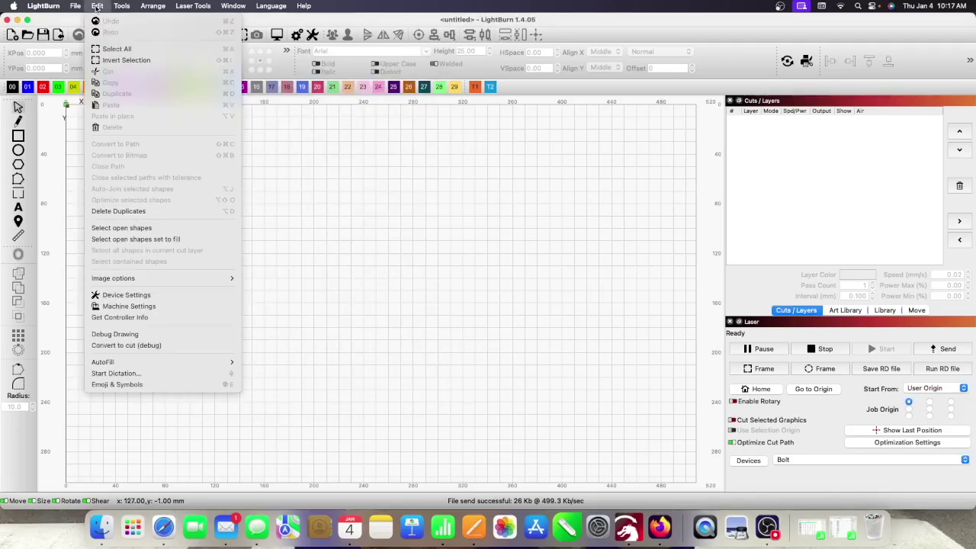
{"action": "left_click", "coordinate": [125, 307]}
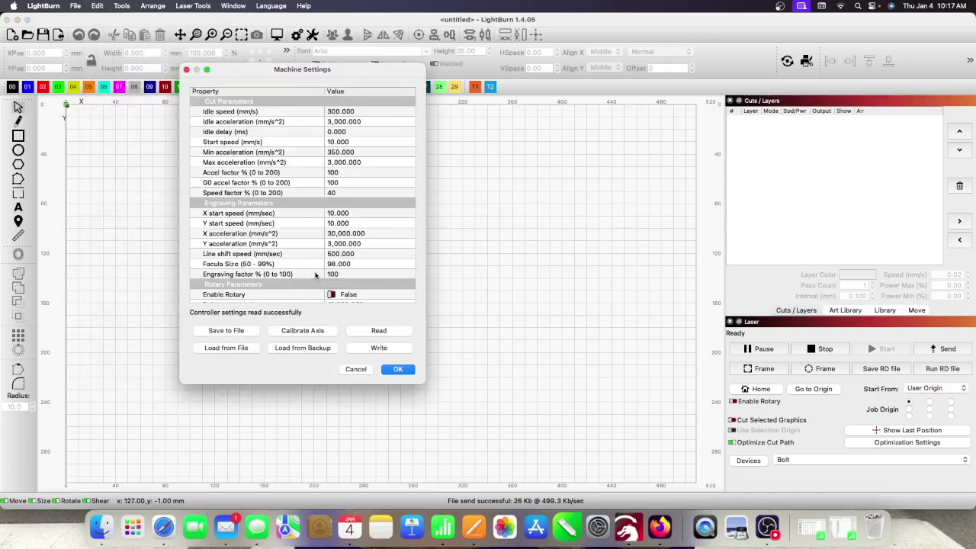
{"action": "scroll", "coordinate": [316, 274], "scroll_direction": "down", "scroll_amount": 5}
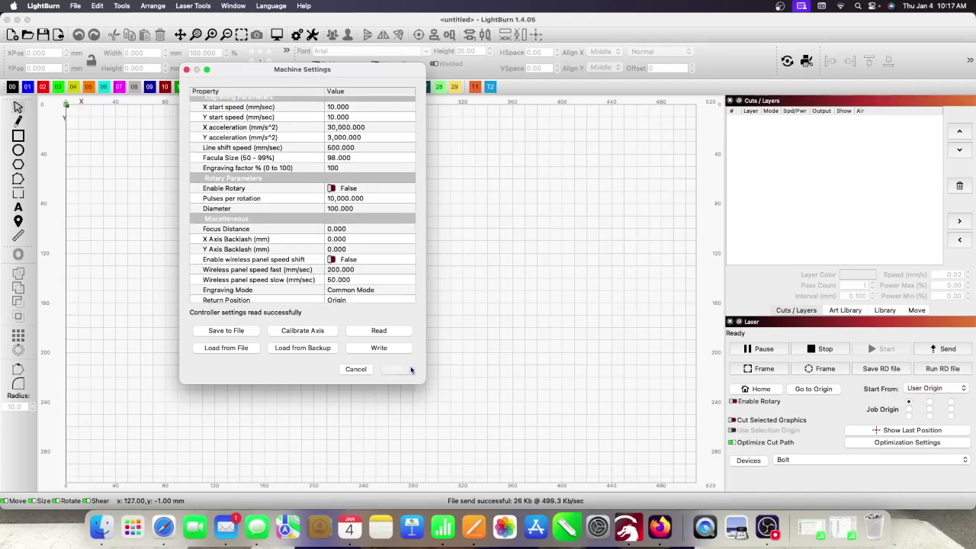
{"action": "left_click", "coordinate": [404, 369]}
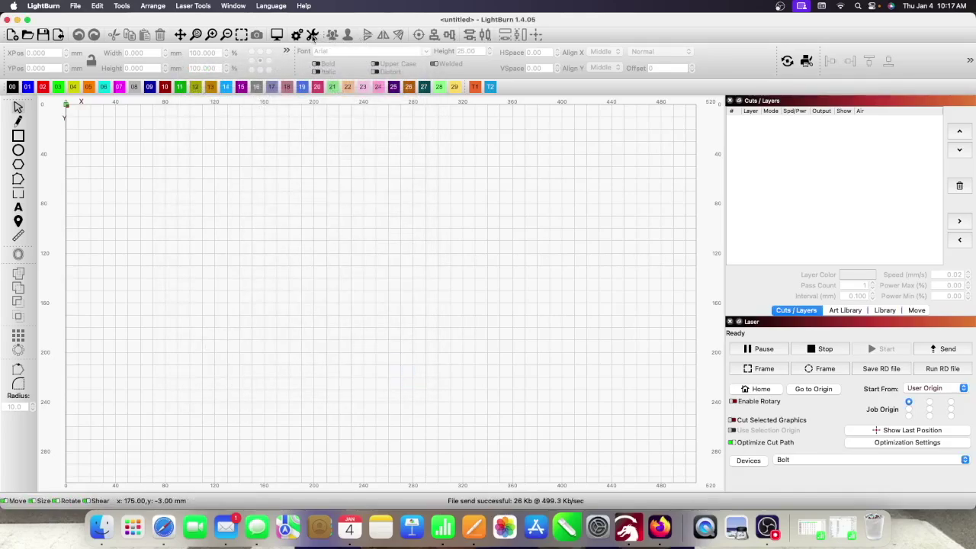
{"action": "left_click", "coordinate": [312, 35]}
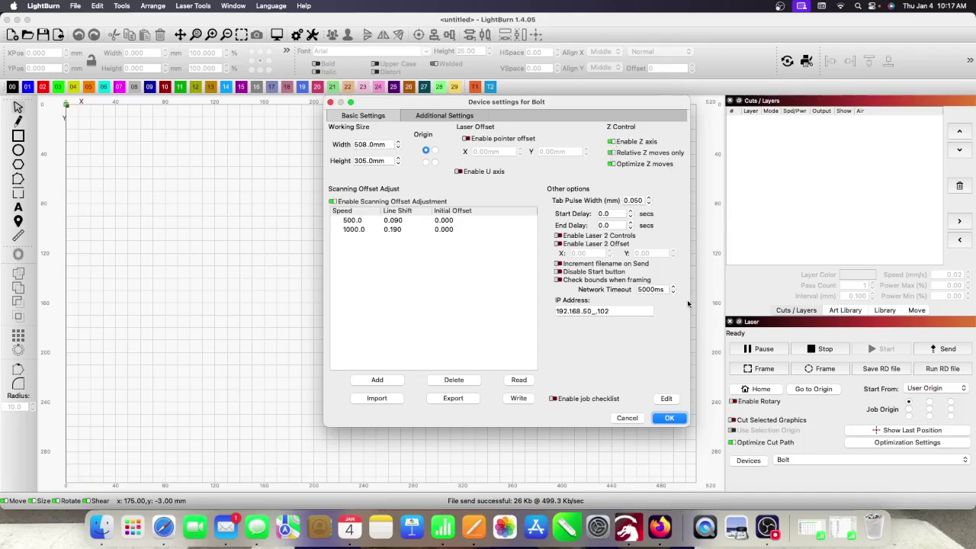
{"action": "left_click", "coordinate": [669, 418]}
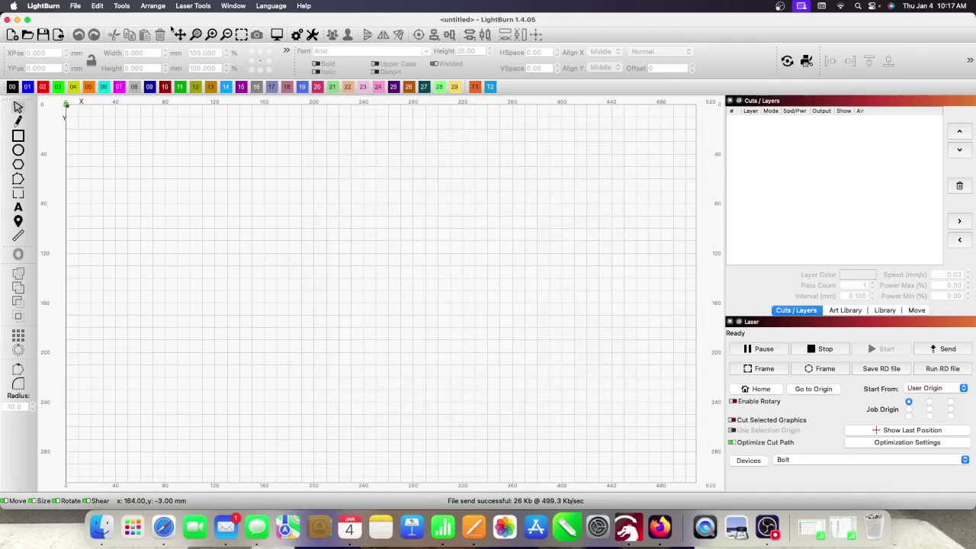
In the Focus Test, set End Z 4, speed 100 mm/s, max power 50, min power 25
{"action": "left_click", "coordinate": [184, 7]}
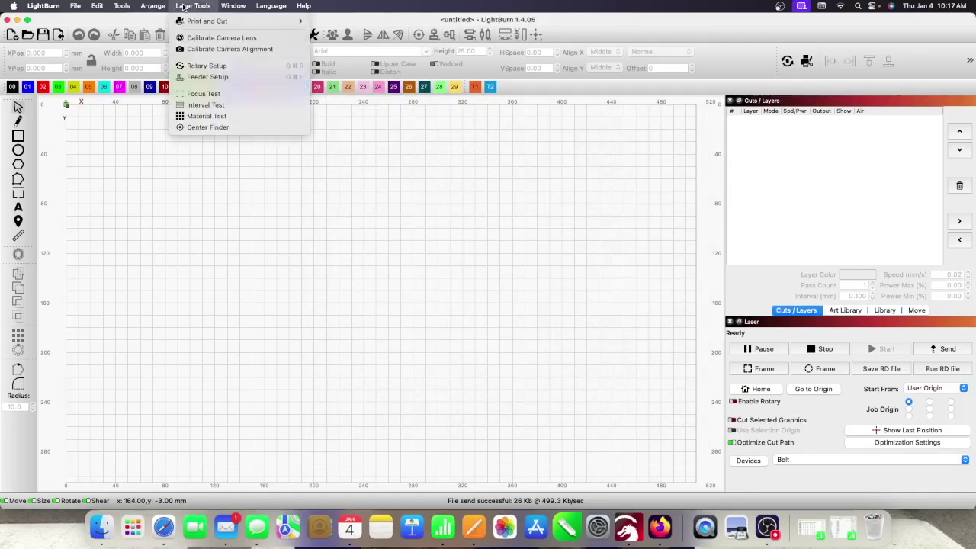
{"action": "left_click", "coordinate": [200, 94]}
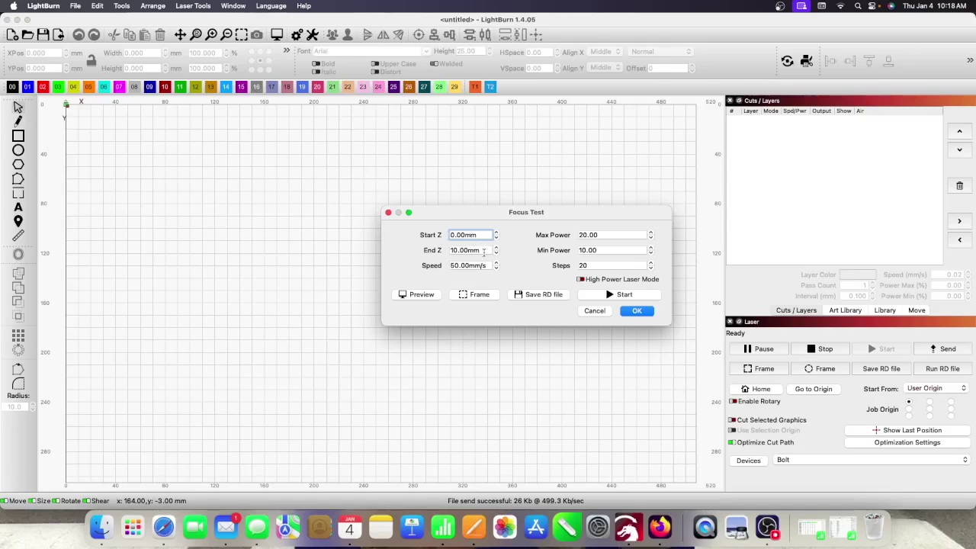
{"action": "double_click", "coordinate": [483, 250]}
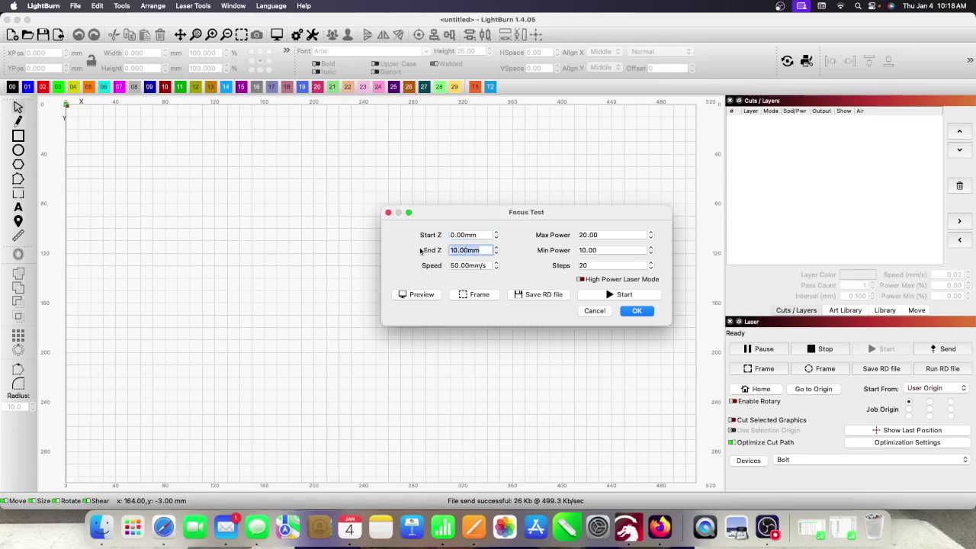
{"action": "type", "text": "4"}
{"action": "key", "text": "Tab"}
{"action": "type", "text": "100"}
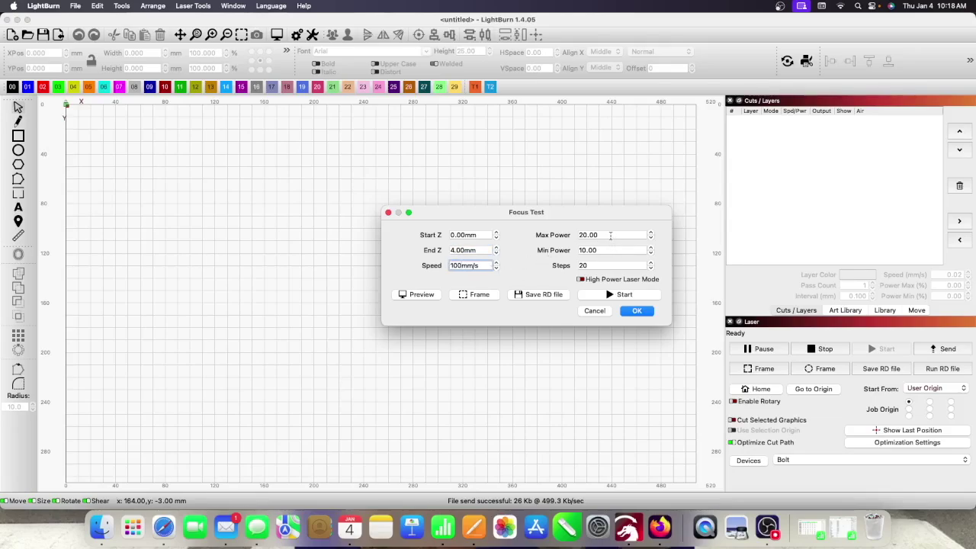
{"action": "key", "text": "Tab"}
{"action": "type", "text": "50"}
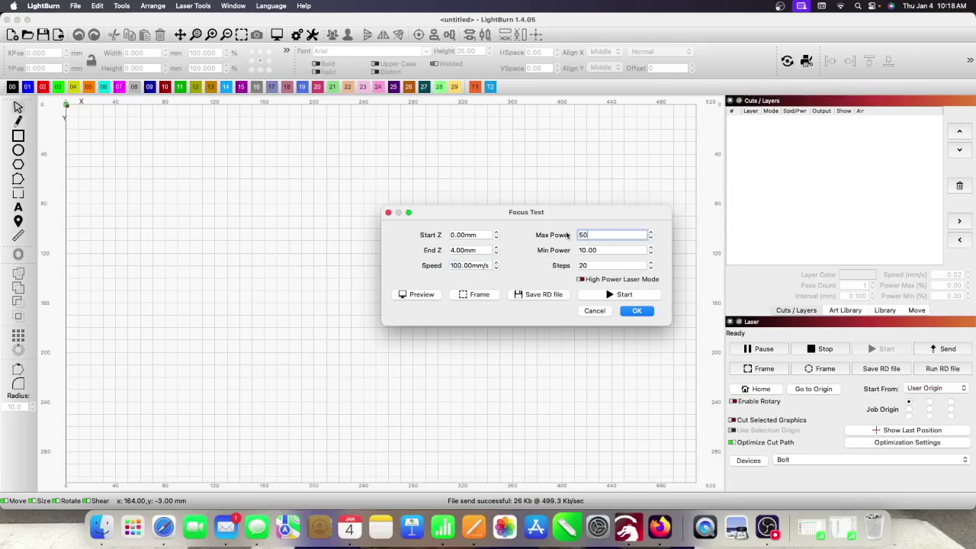
{"action": "key", "text": "Tab"}
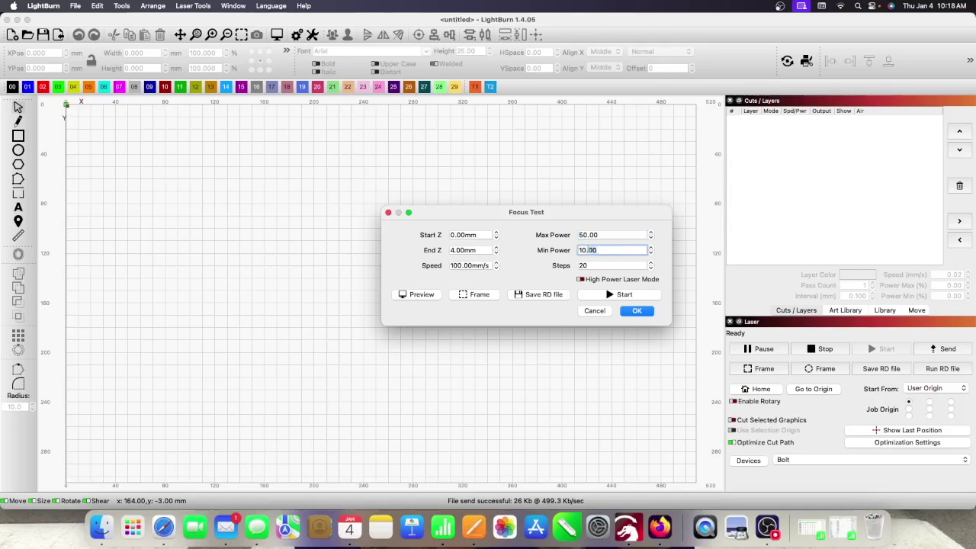
{"action": "type", "text": "25"}
Preview the focus-test lines from 0.0 to 4.0 mm, close the preview, and switch to OBS
{"action": "left_click", "coordinate": [418, 295]}
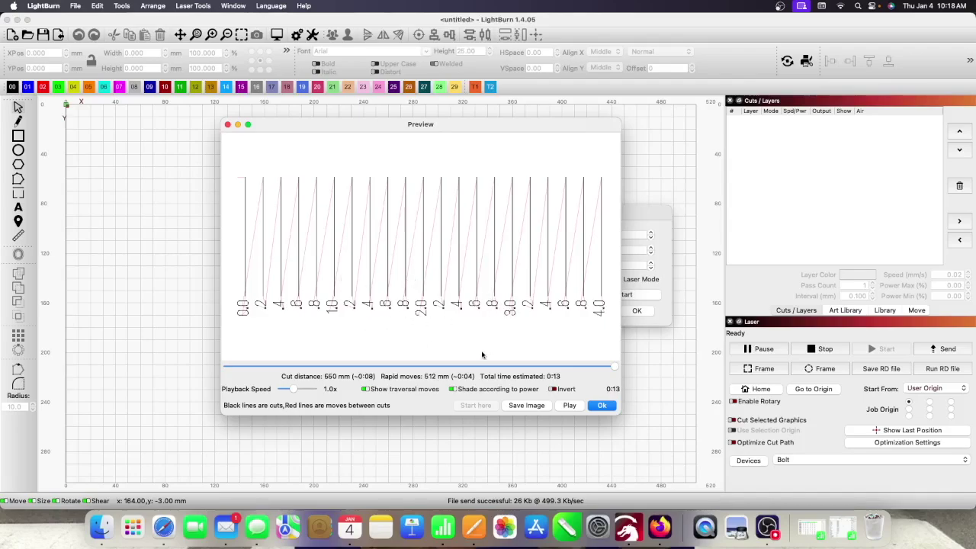
{"action": "left_click", "coordinate": [596, 406]}
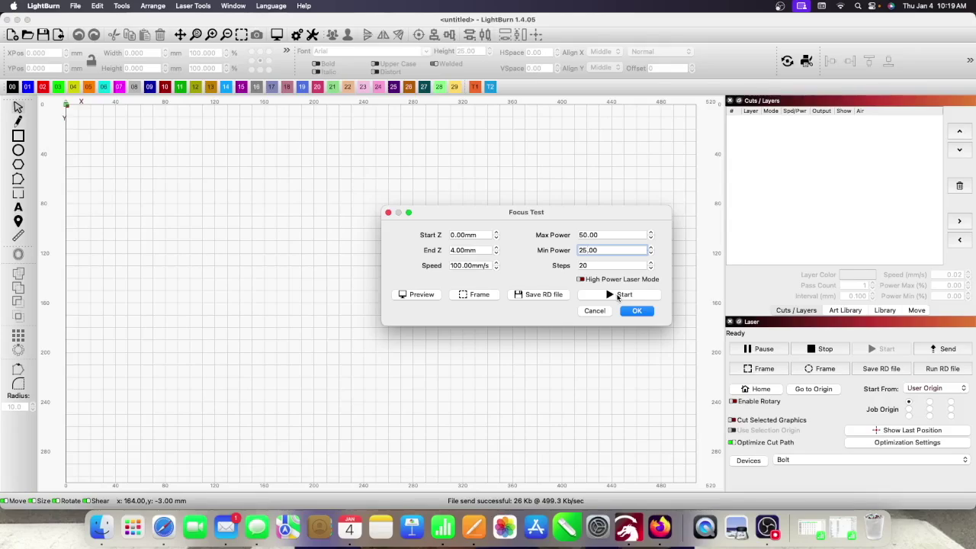
{"action": "left_click", "coordinate": [764, 532]}
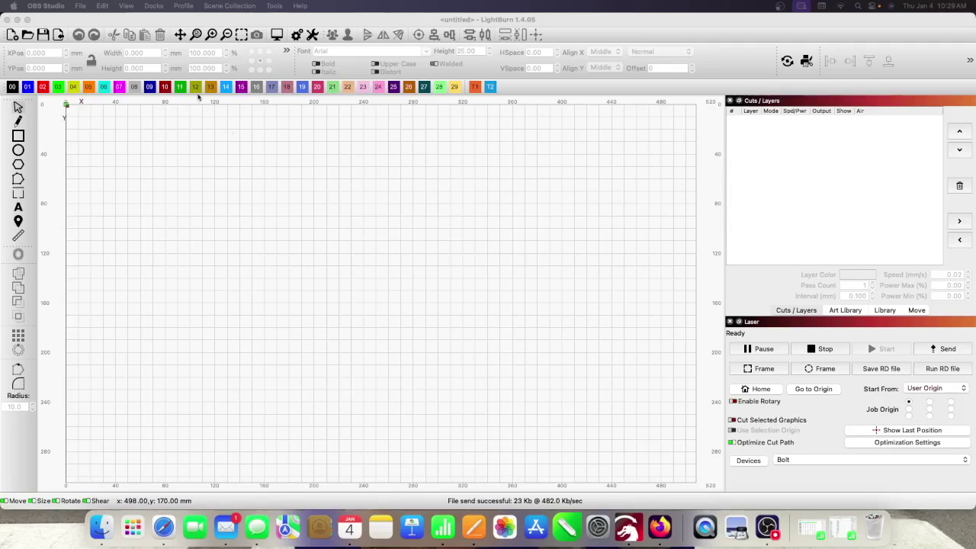
Return to LightBurn and open Machine Settings scrolled to Miscellaneous, showing Focus Distance 0.000
{"action": "left_click", "coordinate": [101, 6]}
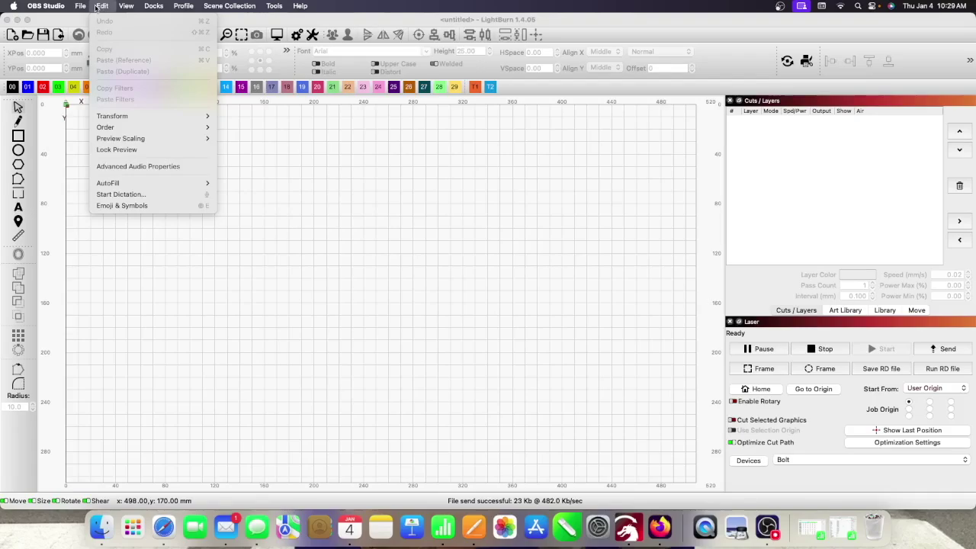
{"action": "mouse_move", "coordinate": [84, 7]}
{"action": "left_click", "coordinate": [250, 175]}
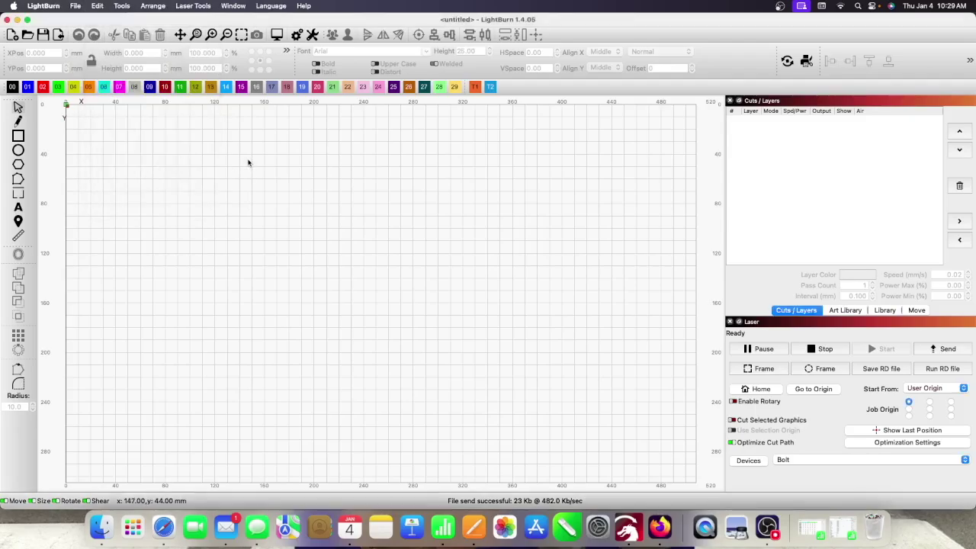
{"action": "left_click", "coordinate": [96, 8]}
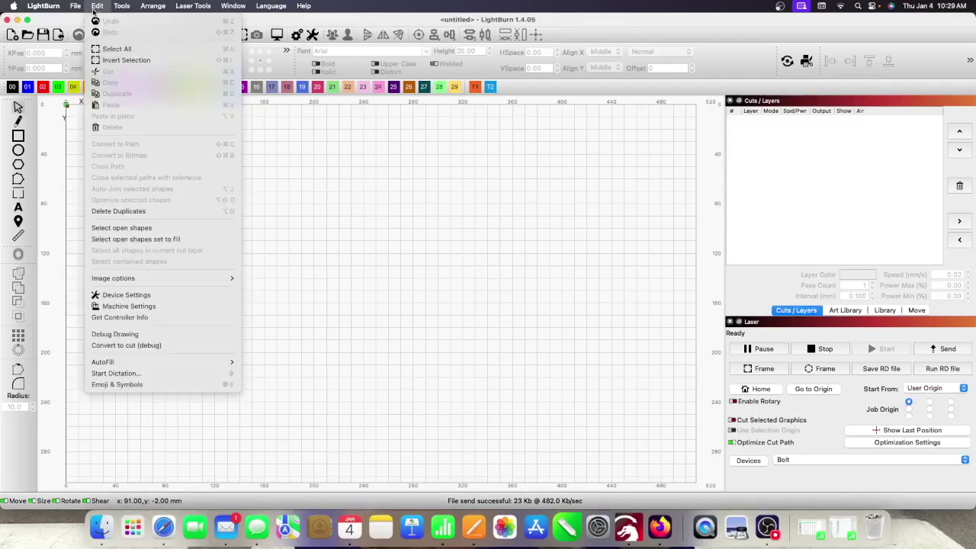
{"action": "left_click", "coordinate": [146, 310]}
{"action": "scroll", "coordinate": [305, 206], "scroll_direction": "down", "scroll_amount": 5}
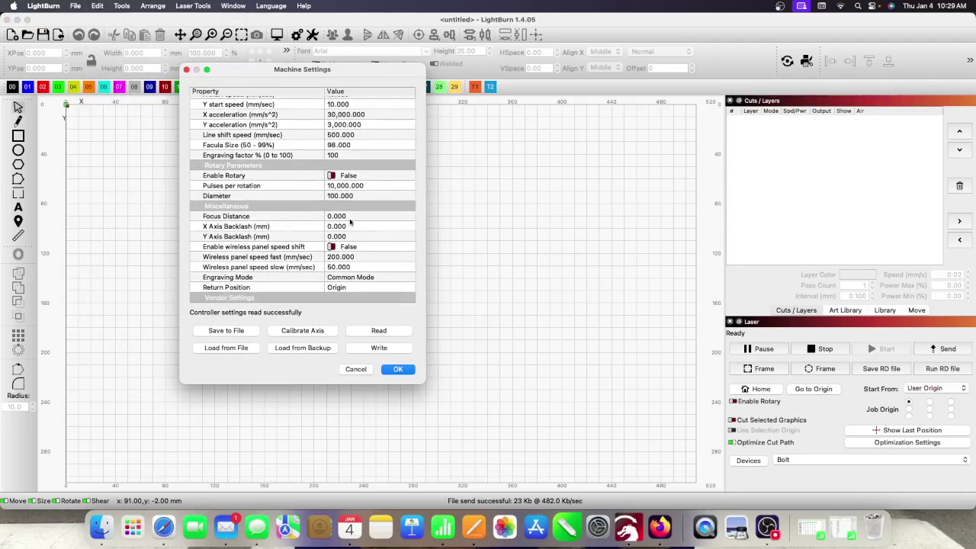
Set Focus Distance to 9.000, write it to the controller, and start a settings file save
{"action": "left_click", "coordinate": [361, 218]}
{"action": "left_click", "coordinate": [370, 217]}
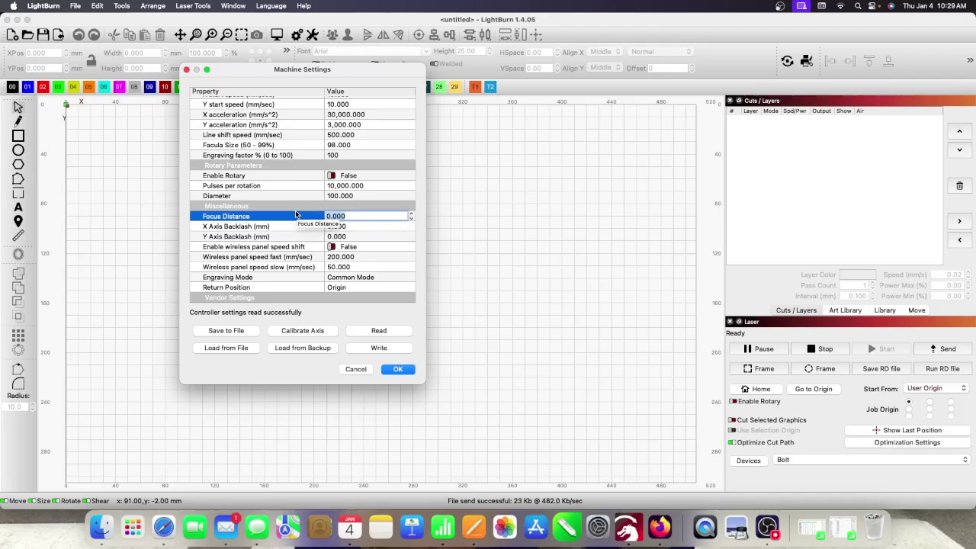
{"action": "type", "text": "9"}
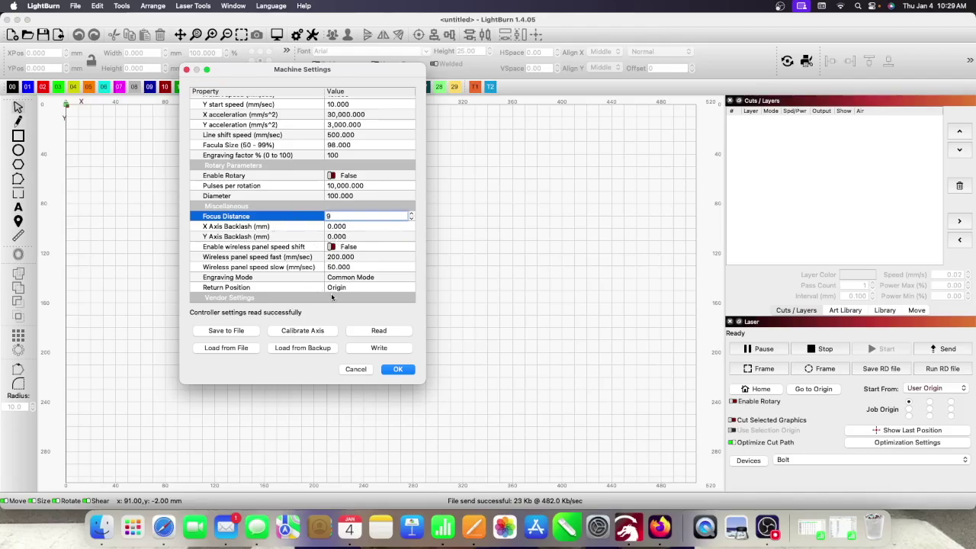
{"action": "left_click", "coordinate": [376, 348]}
{"action": "left_click", "coordinate": [374, 227]}
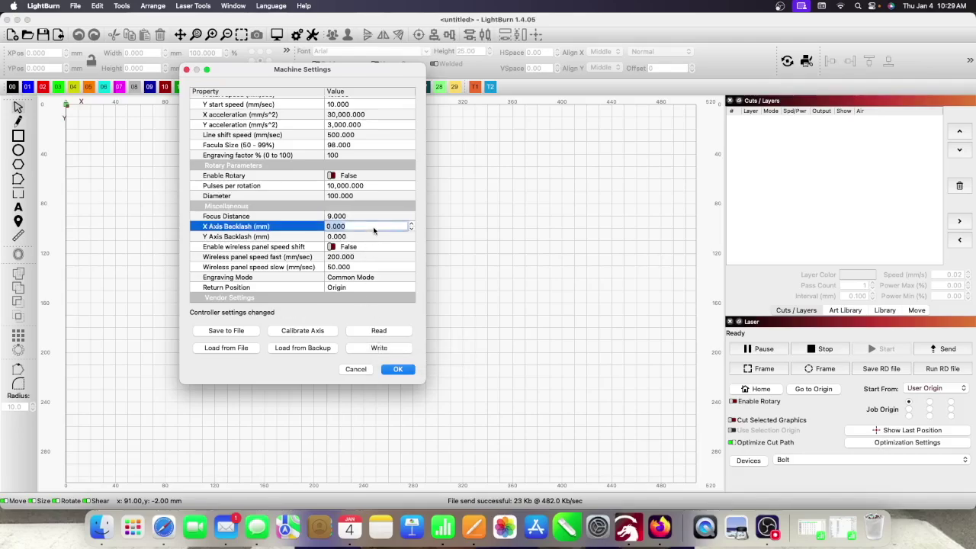
{"action": "left_click", "coordinate": [381, 348]}
{"action": "left_click", "coordinate": [215, 332]}
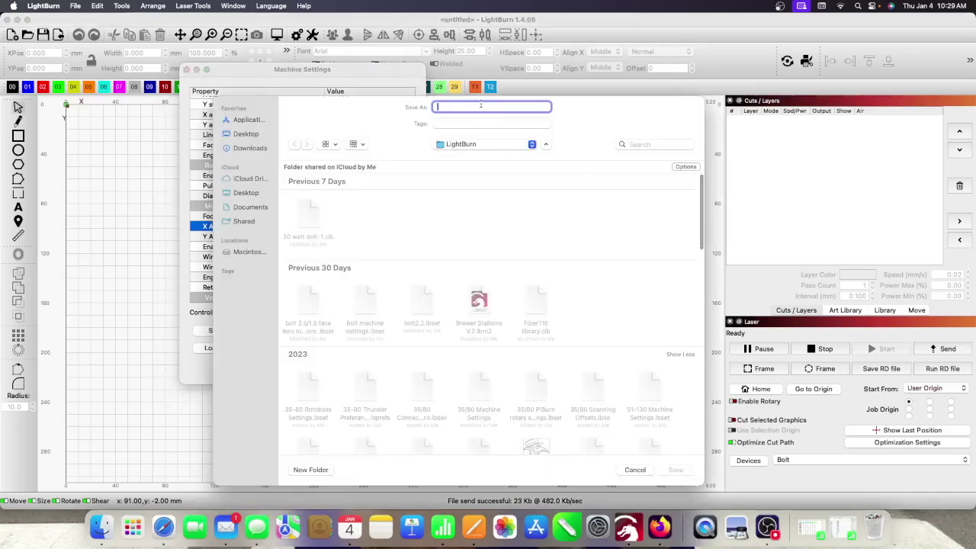
Save the settings file as 'Bolt 4in lens setting' in the LightBurn folder
{"action": "type", "text": "Bolt"}
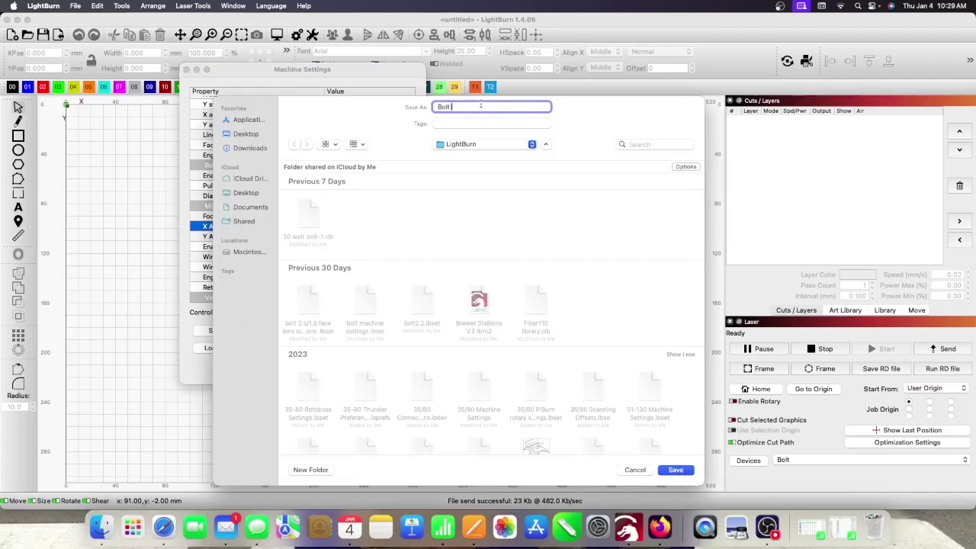
{"action": "type", "text": " 4in lens setting"}
{"action": "left_click", "coordinate": [680, 471]}
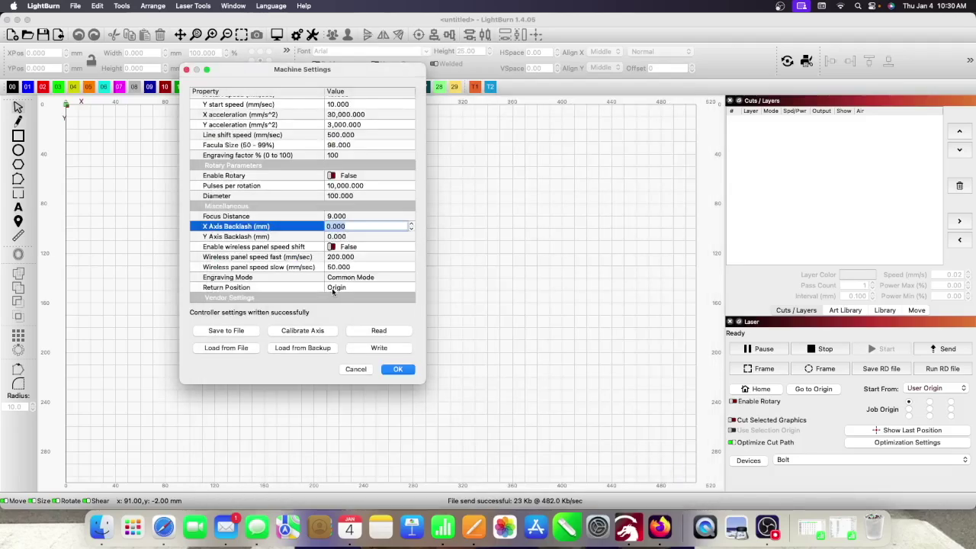
Close Machine Settings and reopen it, scrolled to the Miscellaneous section
{"action": "left_click", "coordinate": [403, 373]}
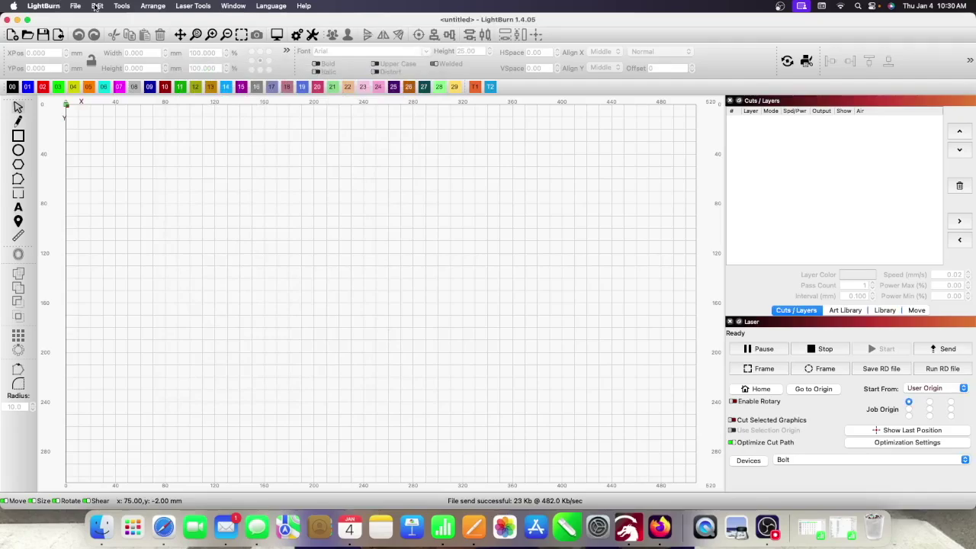
{"action": "left_click", "coordinate": [97, 6]}
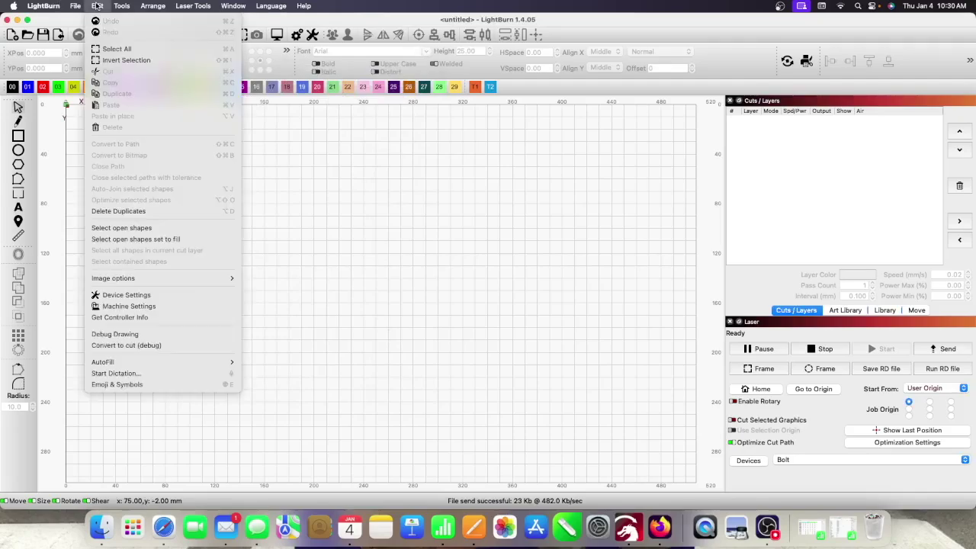
{"action": "left_click", "coordinate": [153, 306]}
{"action": "scroll", "coordinate": [318, 241], "scroll_direction": "down", "scroll_amount": 5}
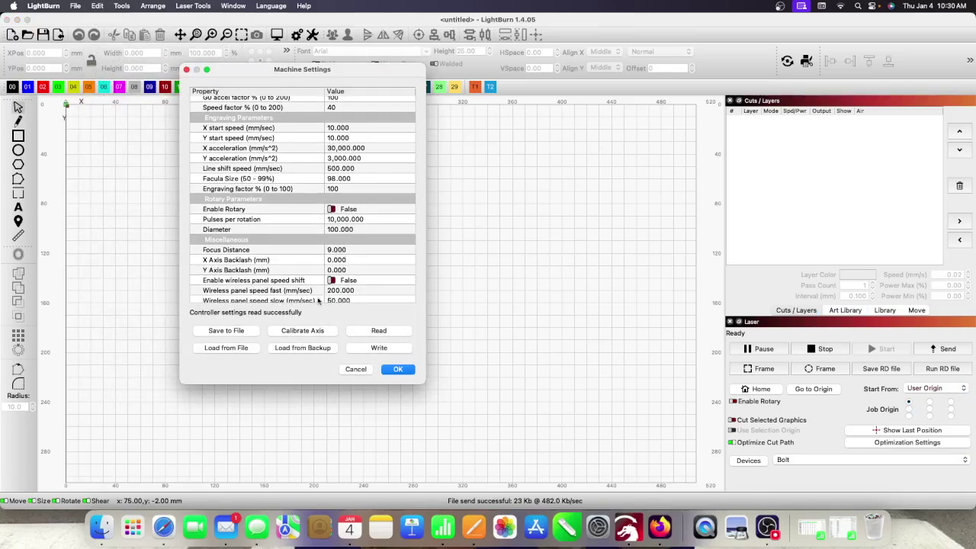
Load 'bolt machine settings.lbset' with Focus Distance 1.700 and write it to the controller
{"action": "left_click", "coordinate": [234, 349]}
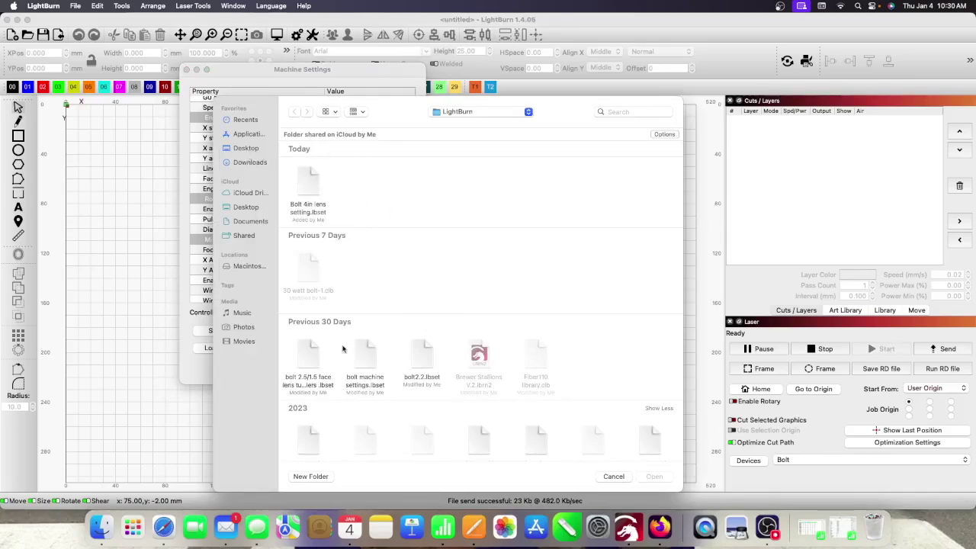
{"action": "left_click", "coordinate": [367, 356]}
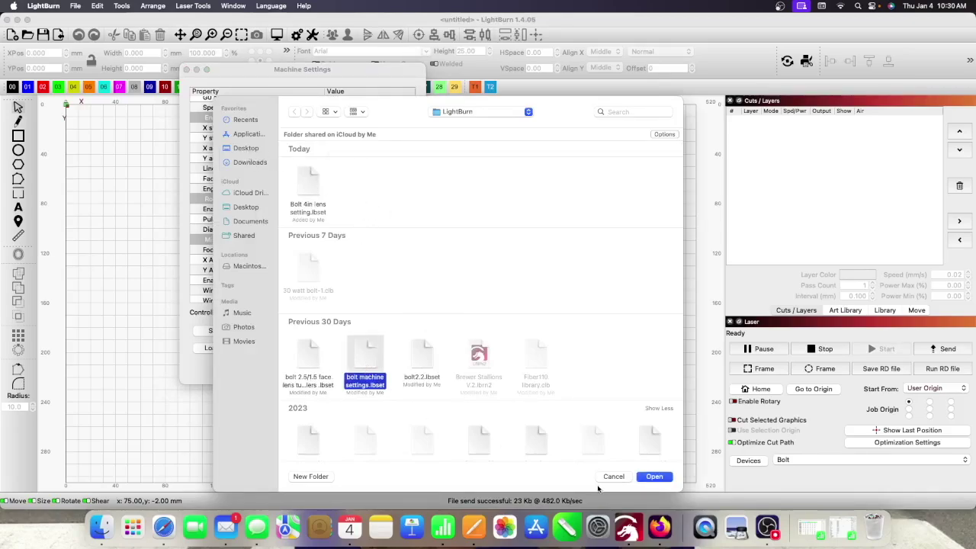
{"action": "left_click", "coordinate": [653, 476]}
{"action": "scroll", "coordinate": [341, 237], "scroll_direction": "down", "scroll_amount": 3}
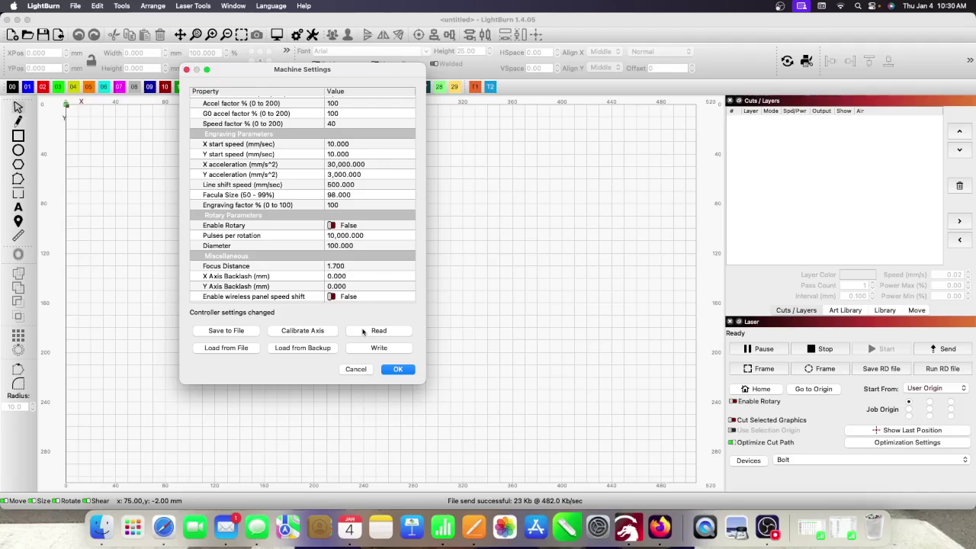
{"action": "left_click", "coordinate": [377, 349]}
{"action": "left_click", "coordinate": [398, 369]}
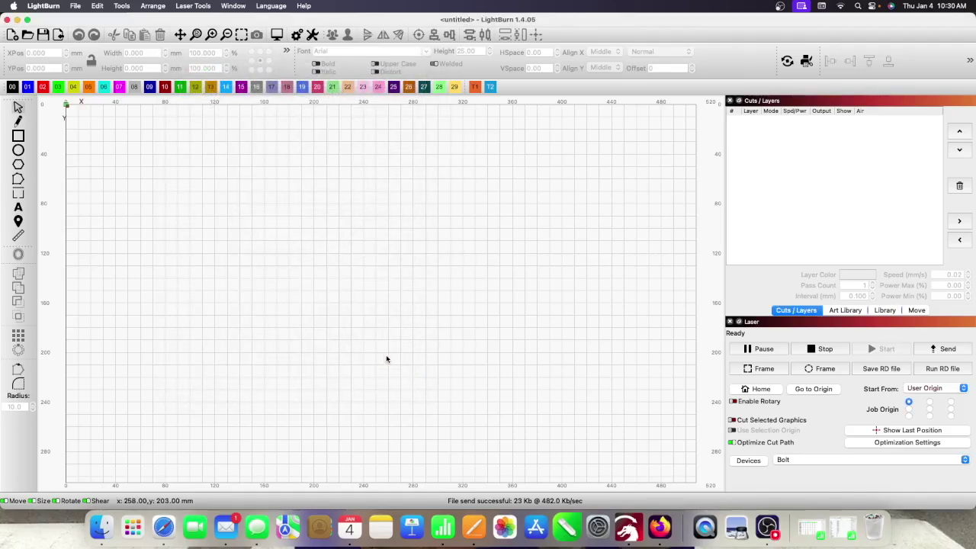